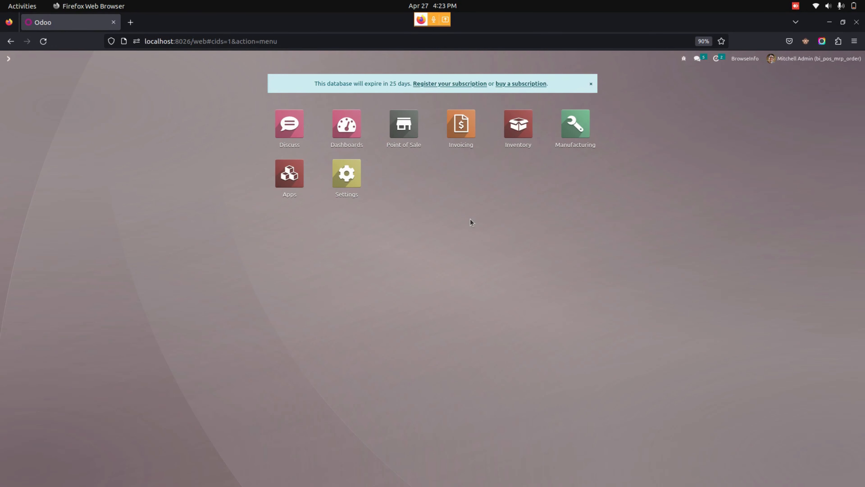
# Open the Office Chair product from the Inventory products and examine its Point of Sale settings
pyautogui.click(521, 138)
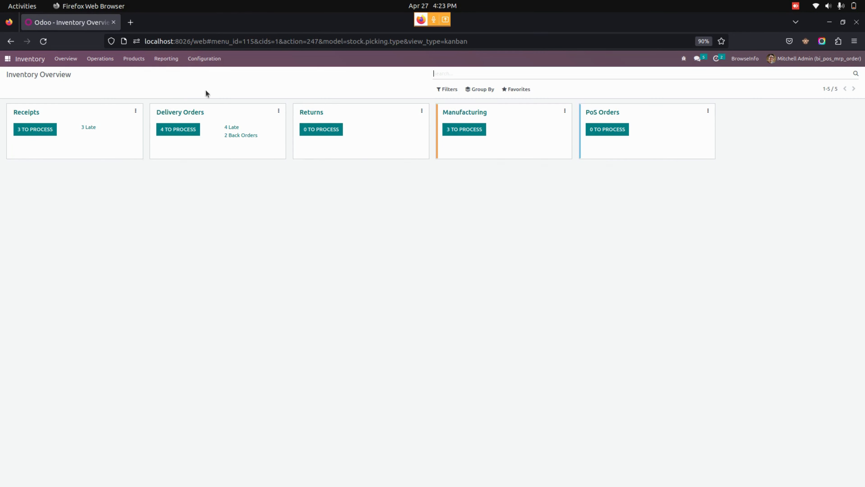
pyautogui.click(134, 58)
pyautogui.click(137, 74)
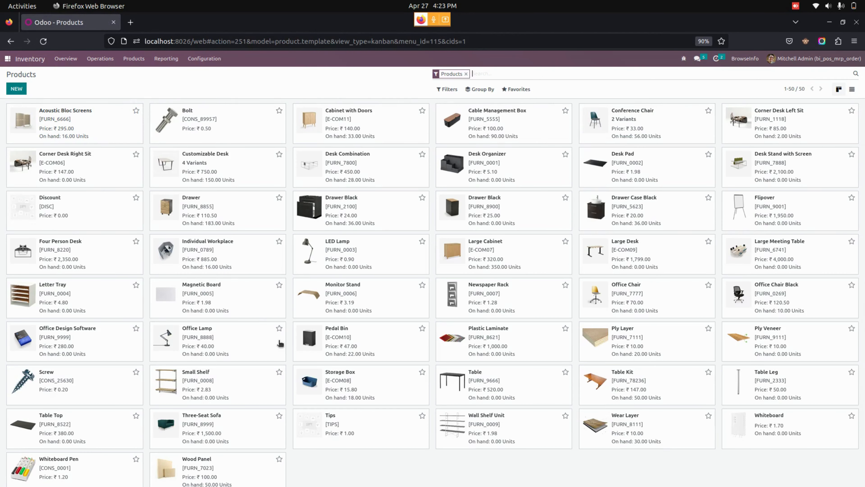
pyautogui.click(658, 302)
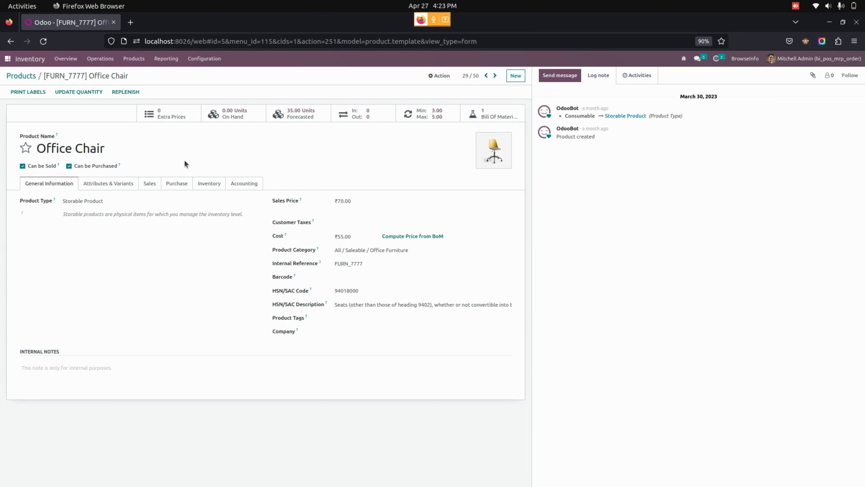
pyautogui.click(149, 185)
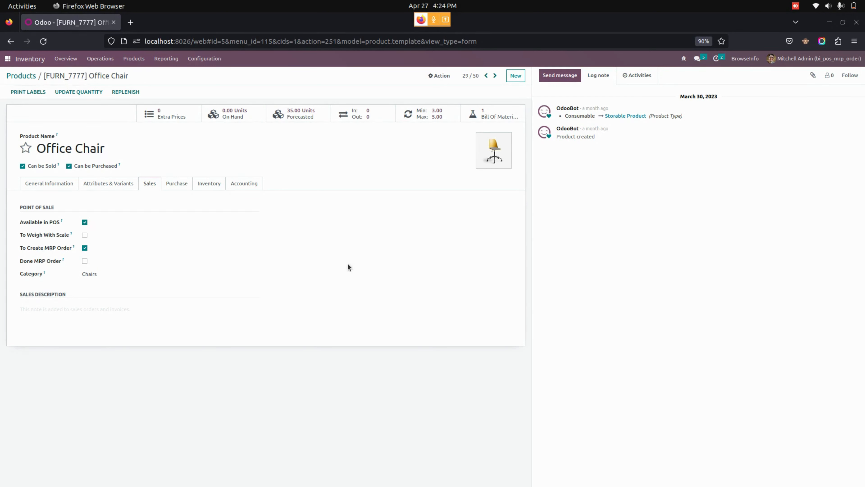
# Try to enable To Create MRP Order for the Whiteboard Pen product variant
pyautogui.click(134, 58)
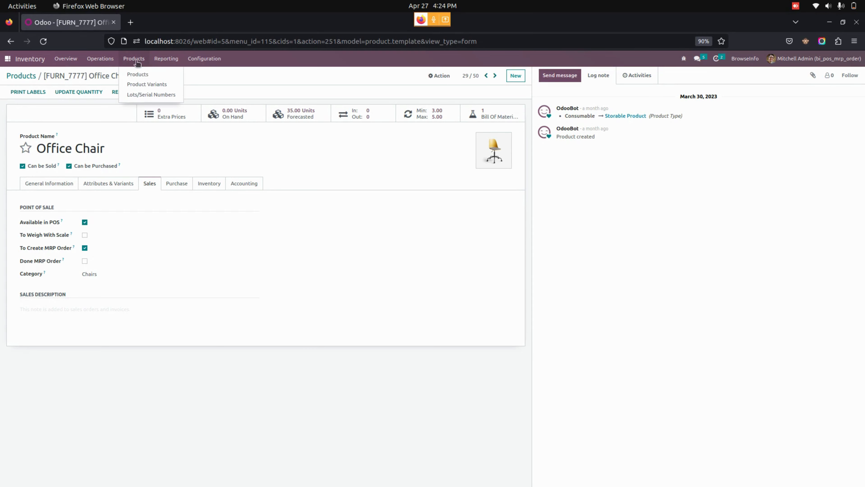
pyautogui.click(146, 86)
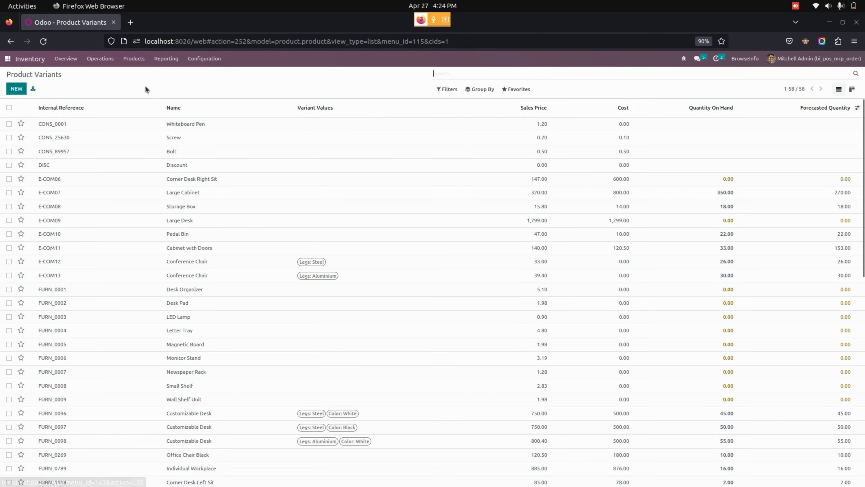
pyautogui.click(208, 125)
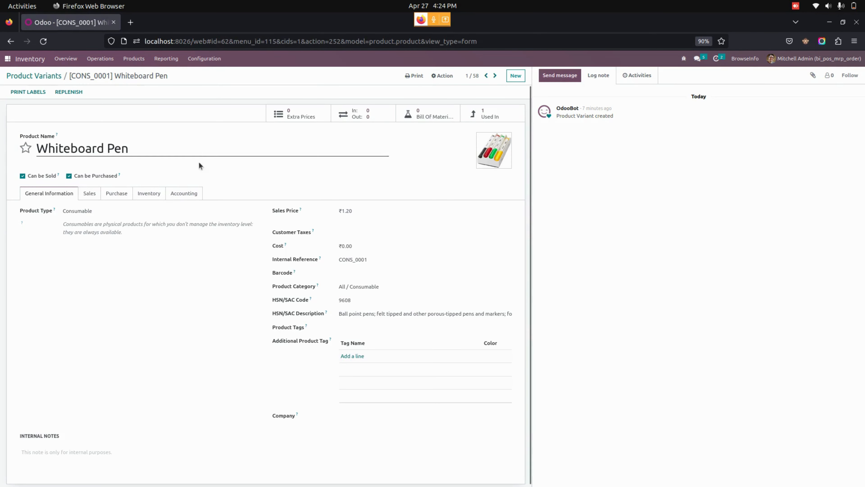
pyautogui.click(93, 194)
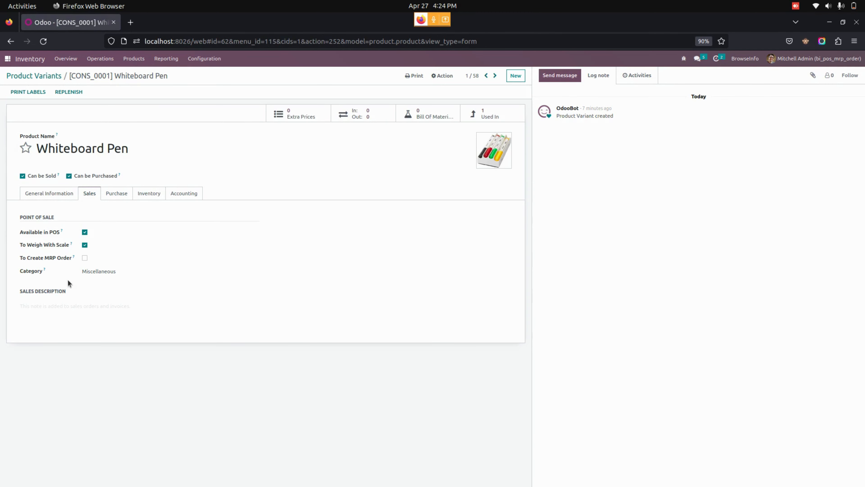
pyautogui.click(85, 258)
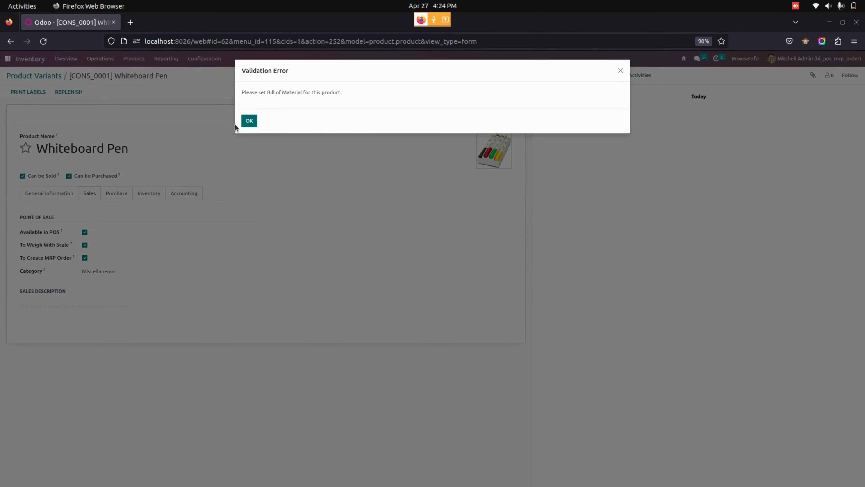
pyautogui.click(250, 121)
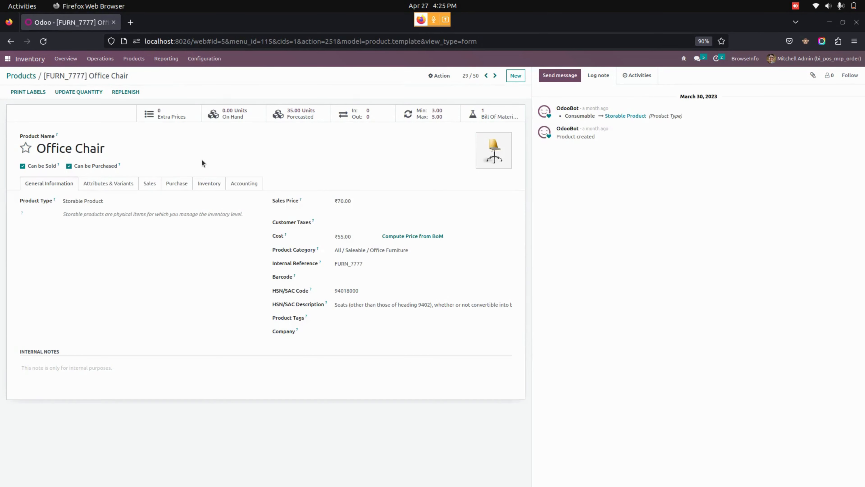
# Examine the Office Chair's bill of materials and its component list, and return to the app overview
pyautogui.click(494, 115)
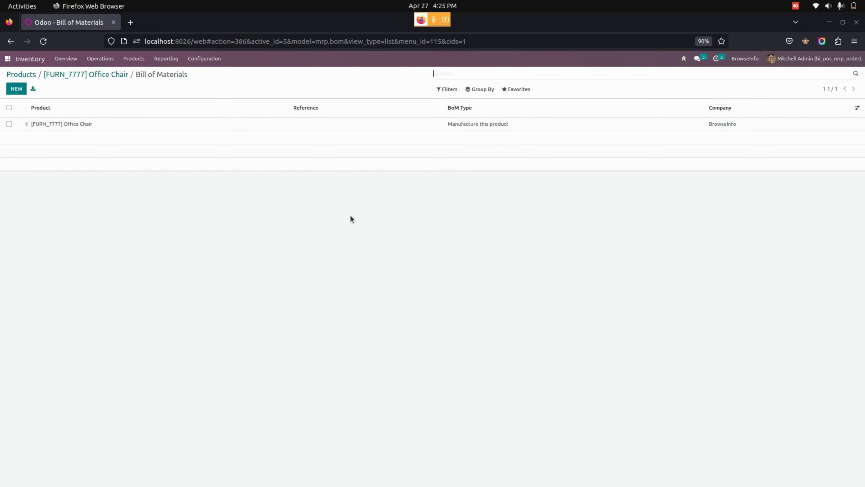
pyautogui.click(209, 126)
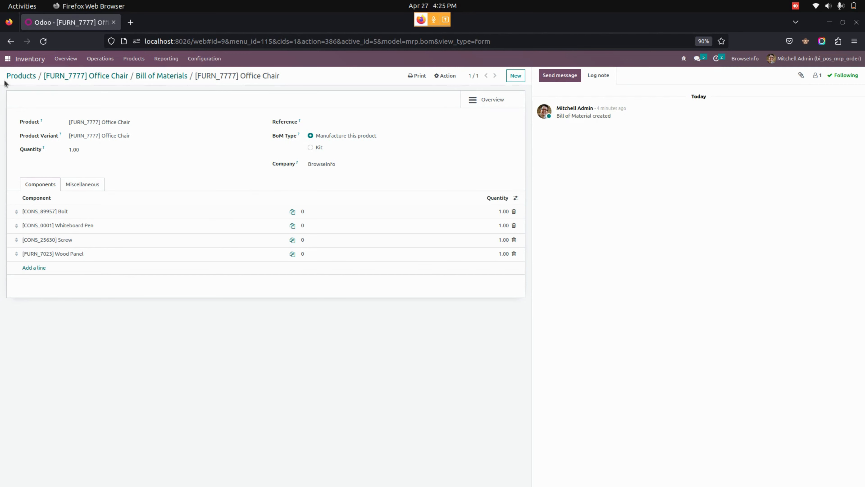
pyautogui.click(8, 59)
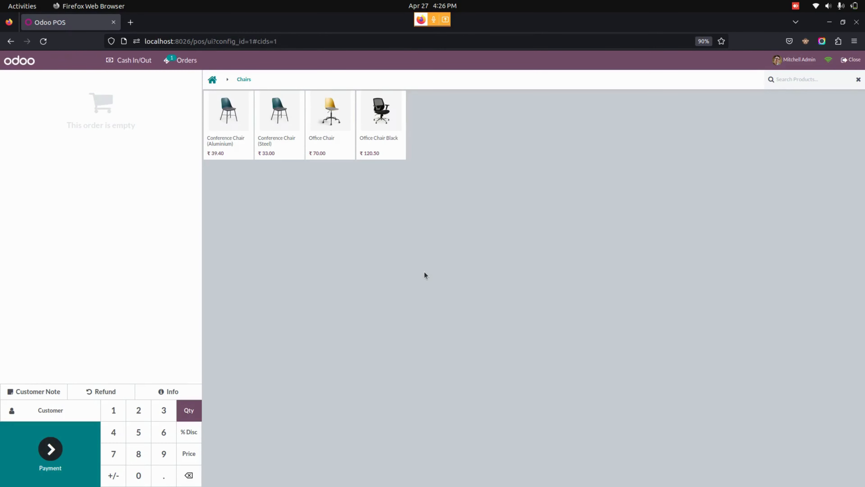
# Add one Office Chair from the Chairs category to the POS order and assign a BrowseInfo contact as the customer
pyautogui.click(335, 132)
pyautogui.click(80, 419)
pyautogui.click(133, 269)
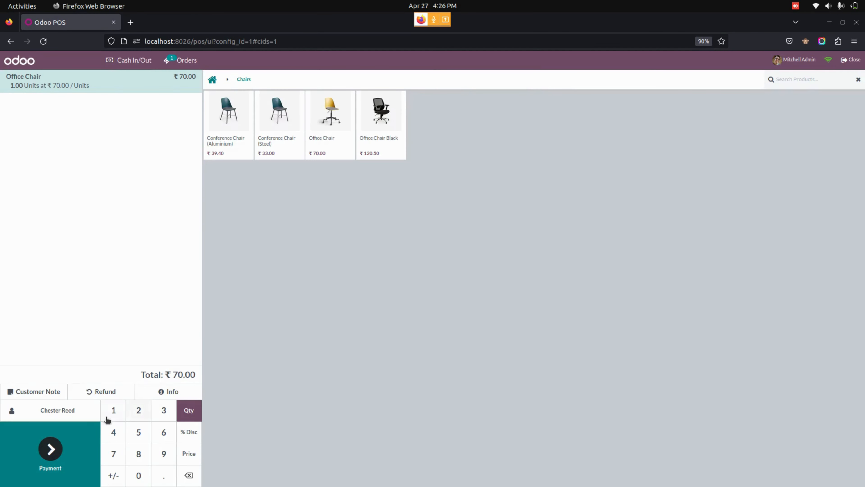
# Pay the Office Chair order in cash, validate the payment, and start a new order
pyautogui.click(51, 449)
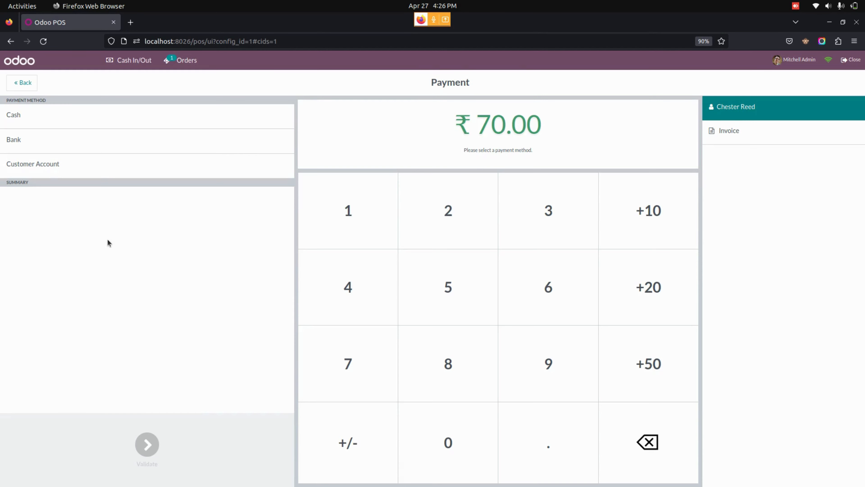
pyautogui.click(102, 116)
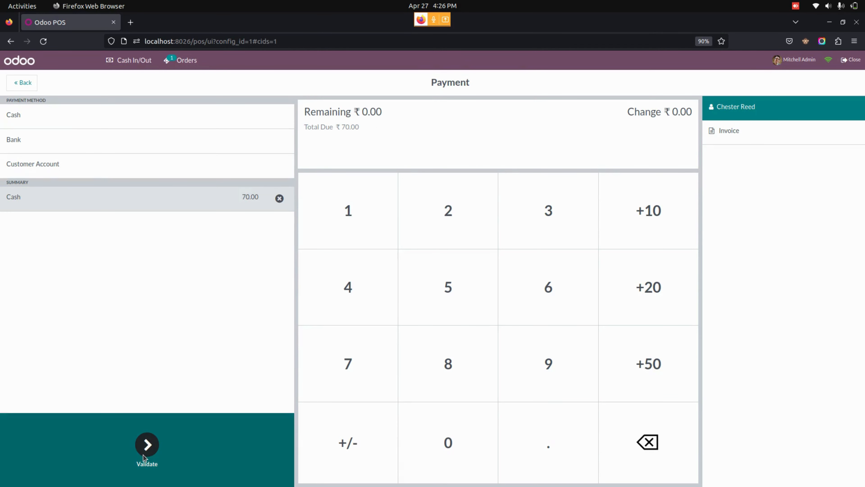
pyautogui.click(147, 444)
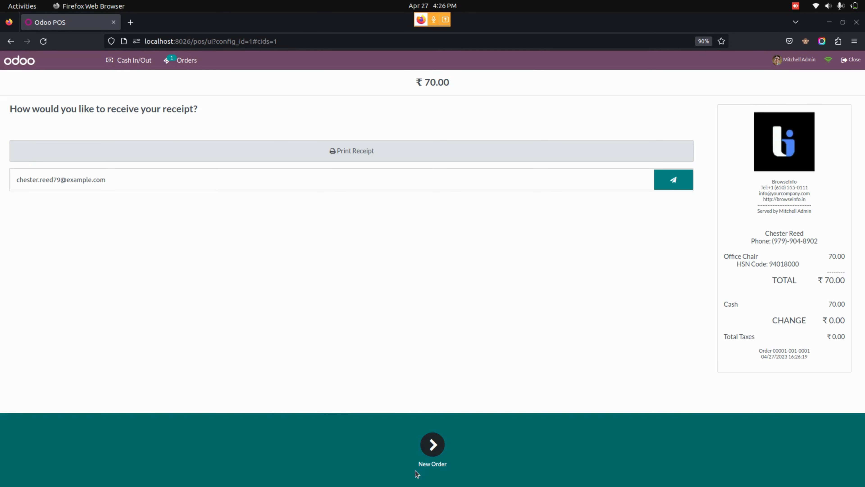
pyautogui.click(430, 469)
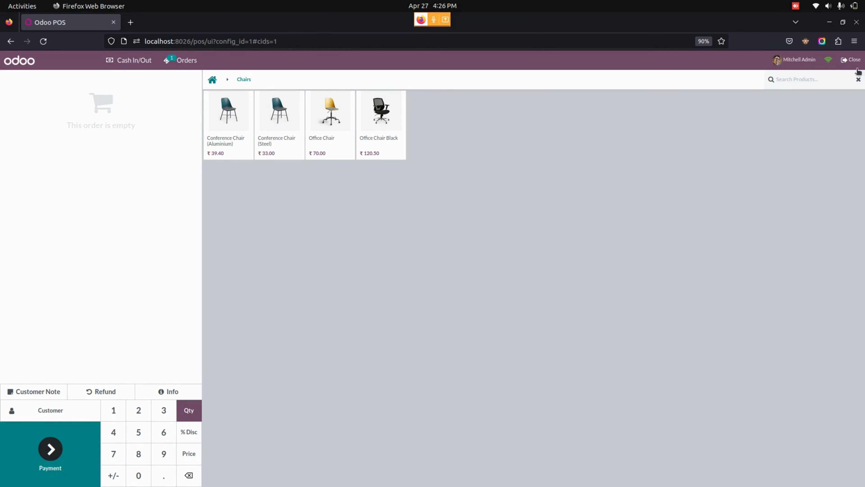
# Close the POS session, accepting the payments difference as a profit/loss journal entry
pyautogui.click(851, 61)
pyautogui.click(313, 362)
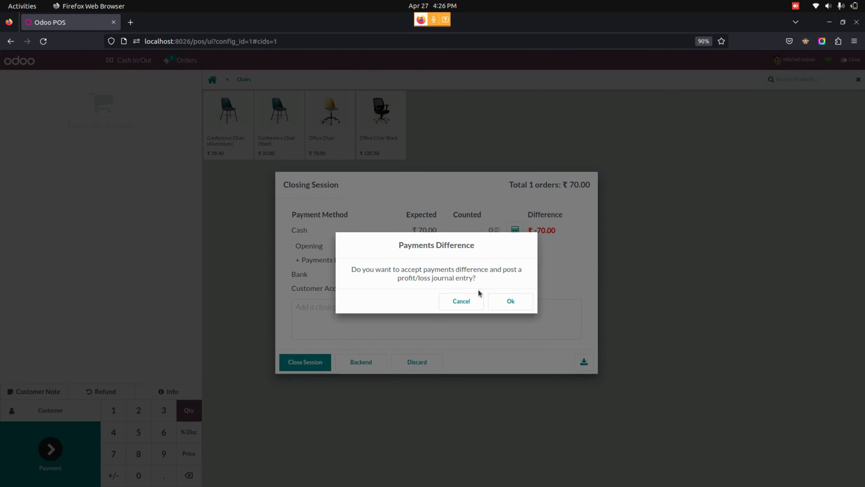
pyautogui.click(500, 300)
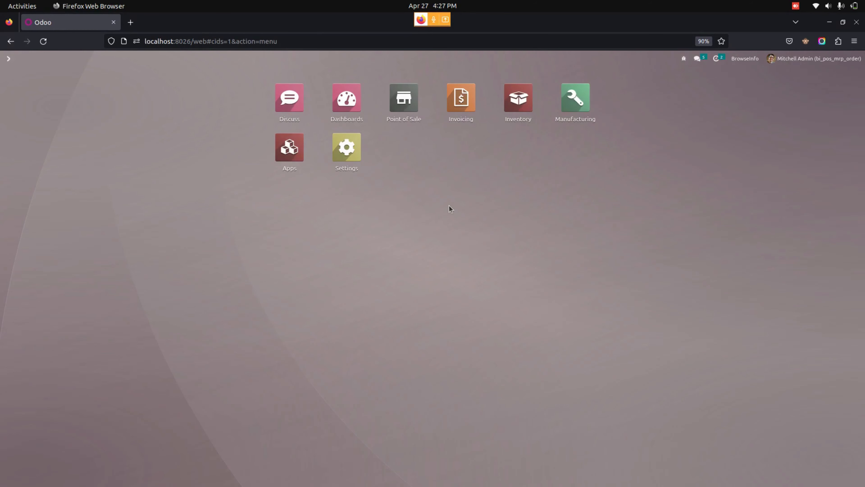
# Open the Office Chair manufacturing order created from the POS sale and examine its components and status
pyautogui.click(579, 103)
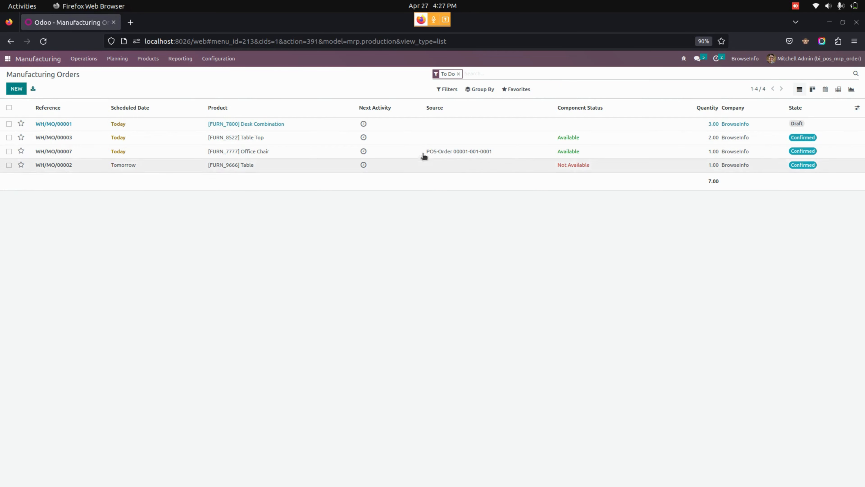
pyautogui.click(459, 151)
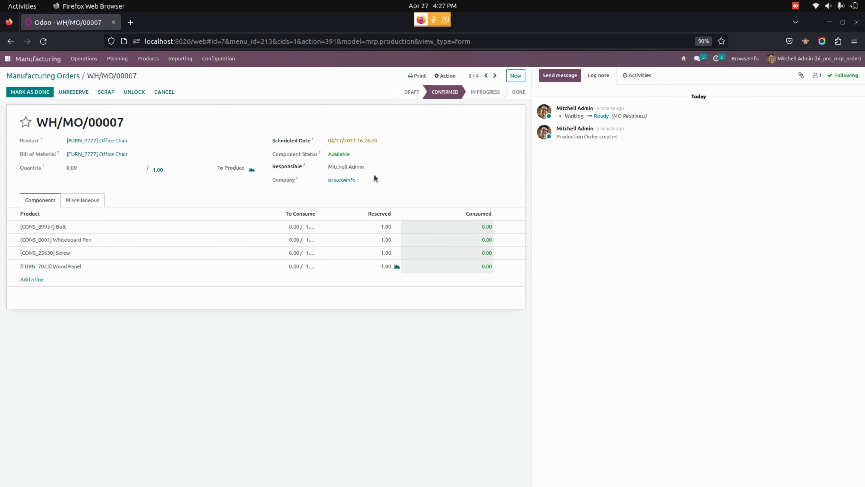
# Enable Done MRP Order in the Office Chair product's Point of Sale settings and save the product
pyautogui.click(148, 58)
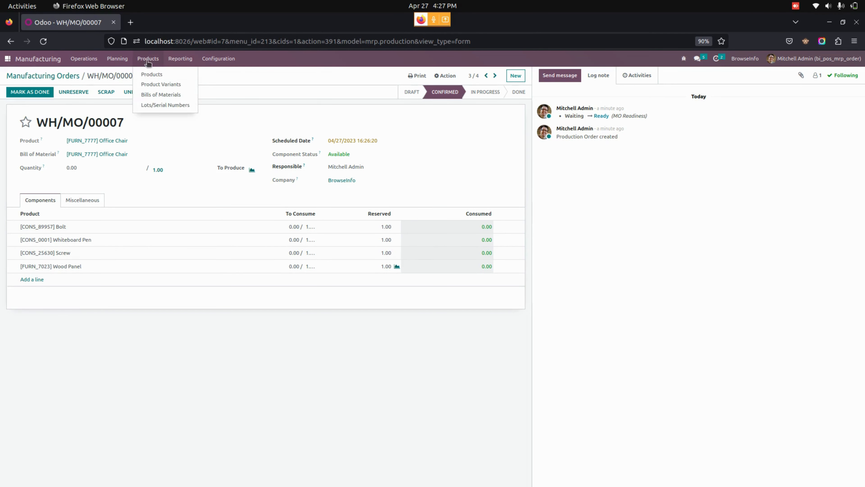
pyautogui.click(152, 74)
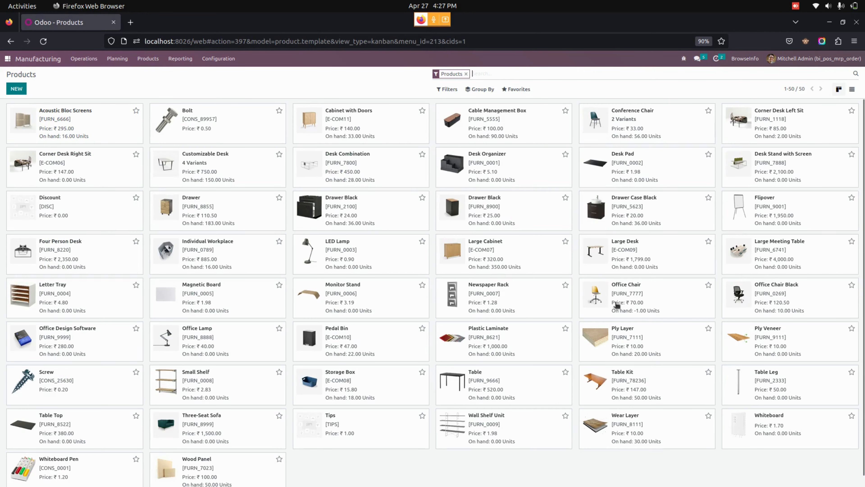
pyautogui.click(627, 293)
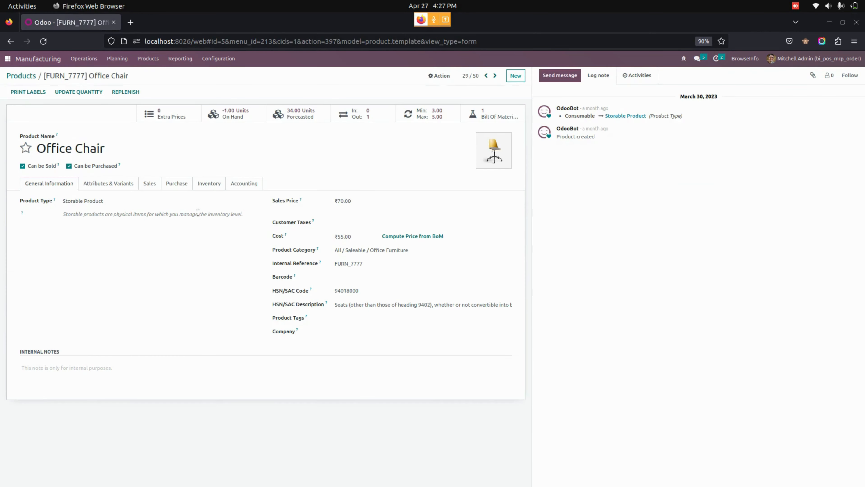
pyautogui.click(145, 184)
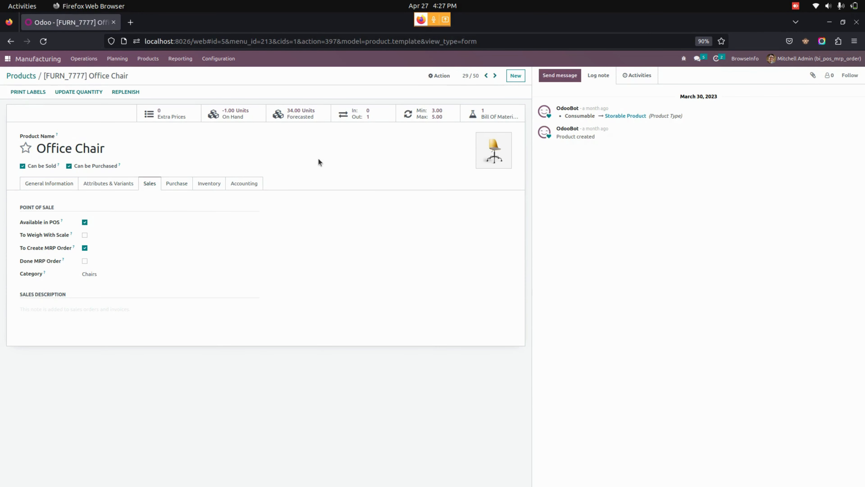
pyautogui.click(85, 261)
pyautogui.click(137, 77)
# Open the Point of Sale app and enter the shop's selling screen
pyautogui.click(5, 59)
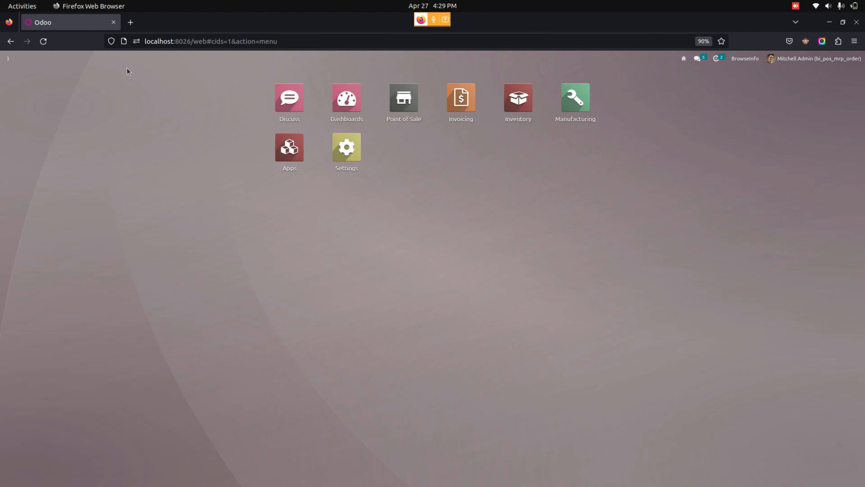
pyautogui.click(390, 111)
pyautogui.click(50, 136)
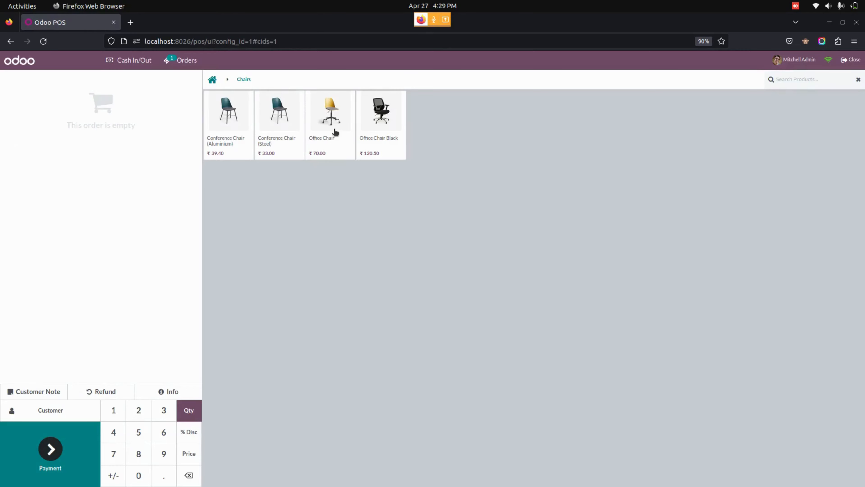
# Add one Office Chair to the empty POS order and assign a Gemini Furniture contact as the customer
pyautogui.click(335, 132)
pyautogui.click(76, 409)
pyautogui.click(68, 430)
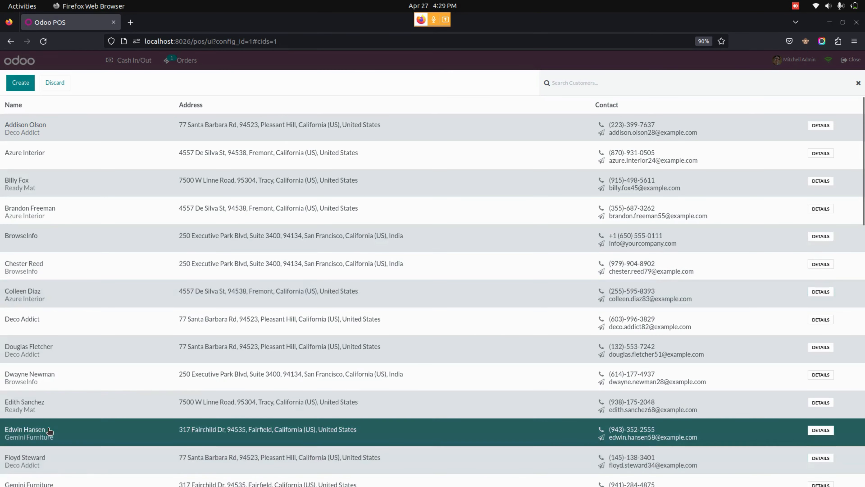
# Settle the second Office Chair sale in cash, validate the payment, and begin another order
pyautogui.click(51, 448)
pyautogui.click(93, 118)
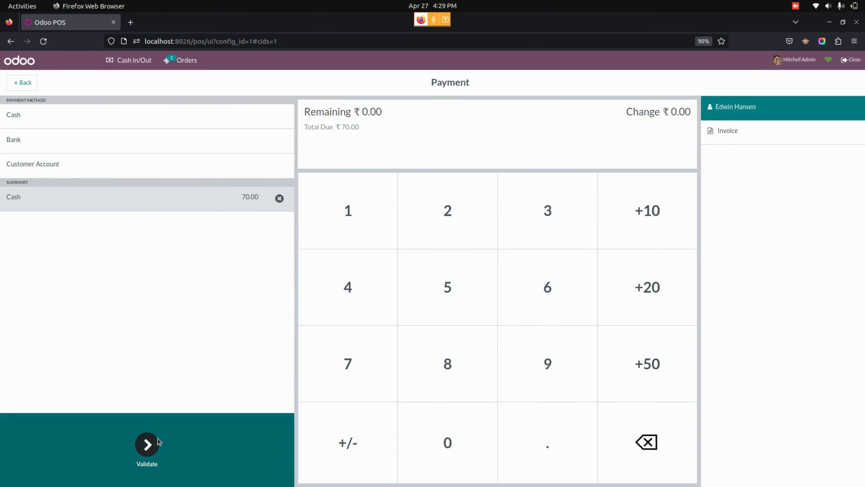
pyautogui.click(153, 443)
pyautogui.click(443, 450)
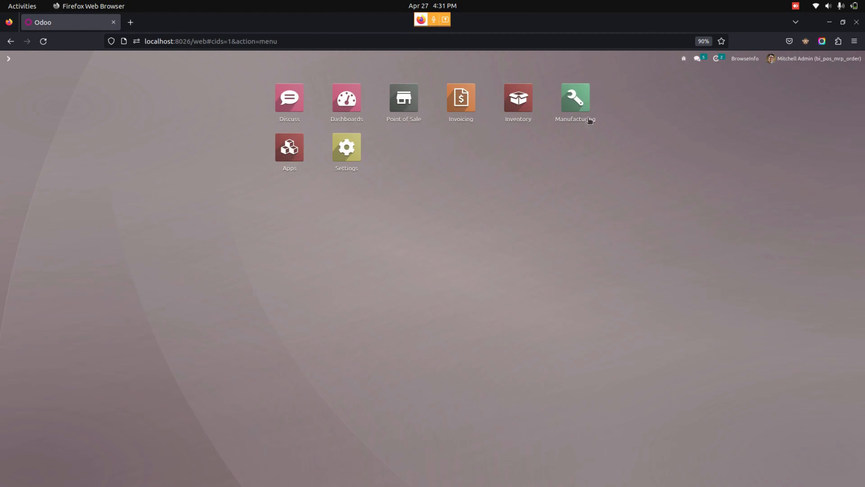
# List all manufacturing orders without the To Do filter and examine the done Office Chair order from the second POS sale
pyautogui.click(584, 98)
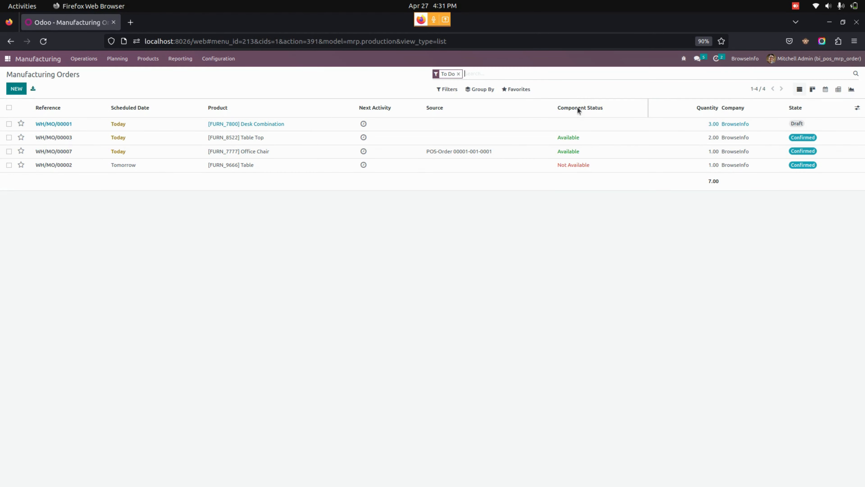
pyautogui.click(459, 74)
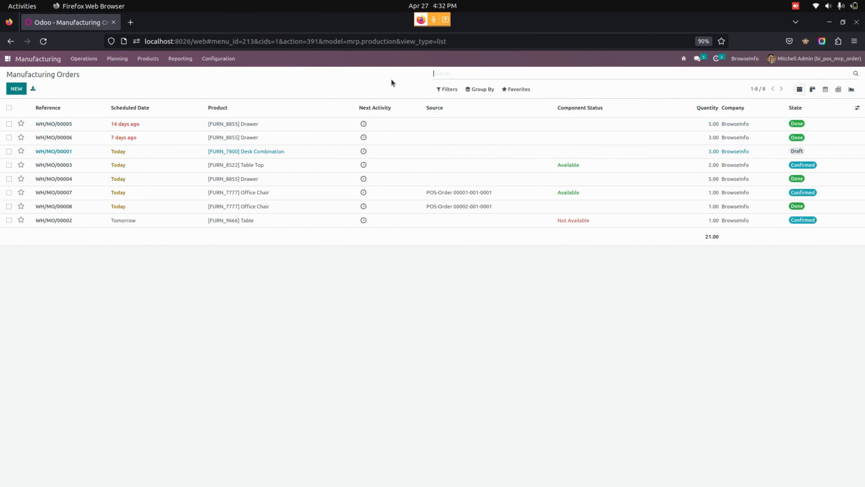
pyautogui.click(478, 211)
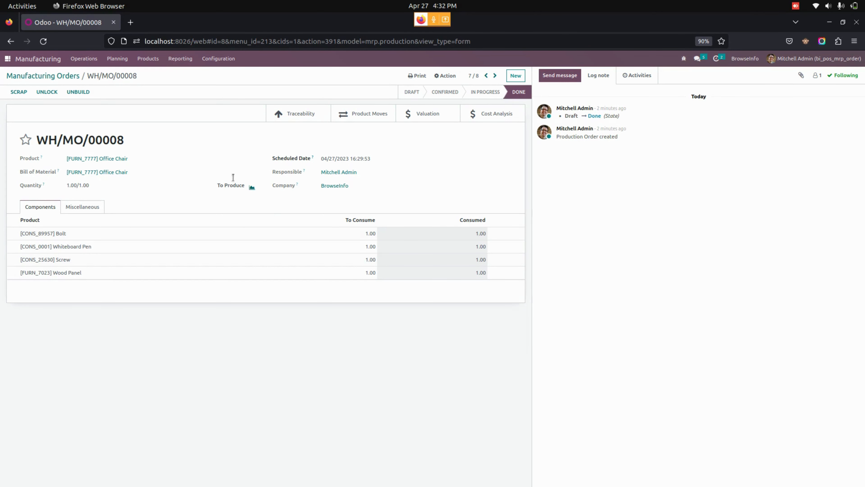
pyautogui.click(6, 59)
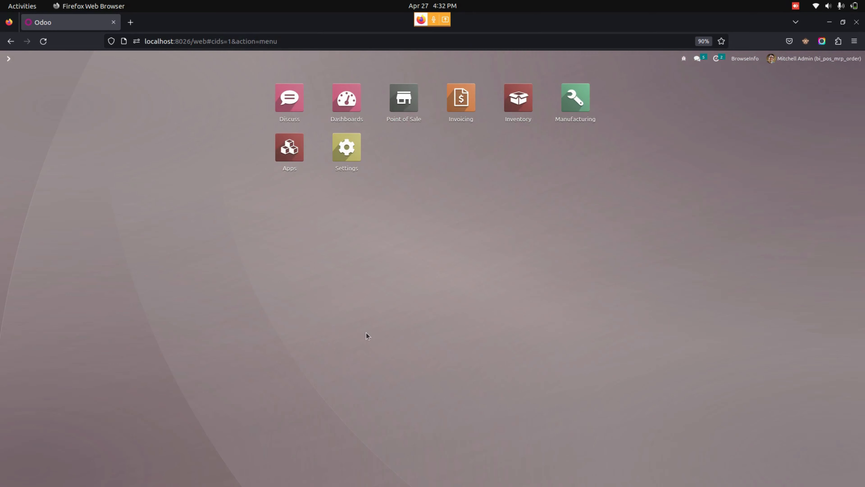